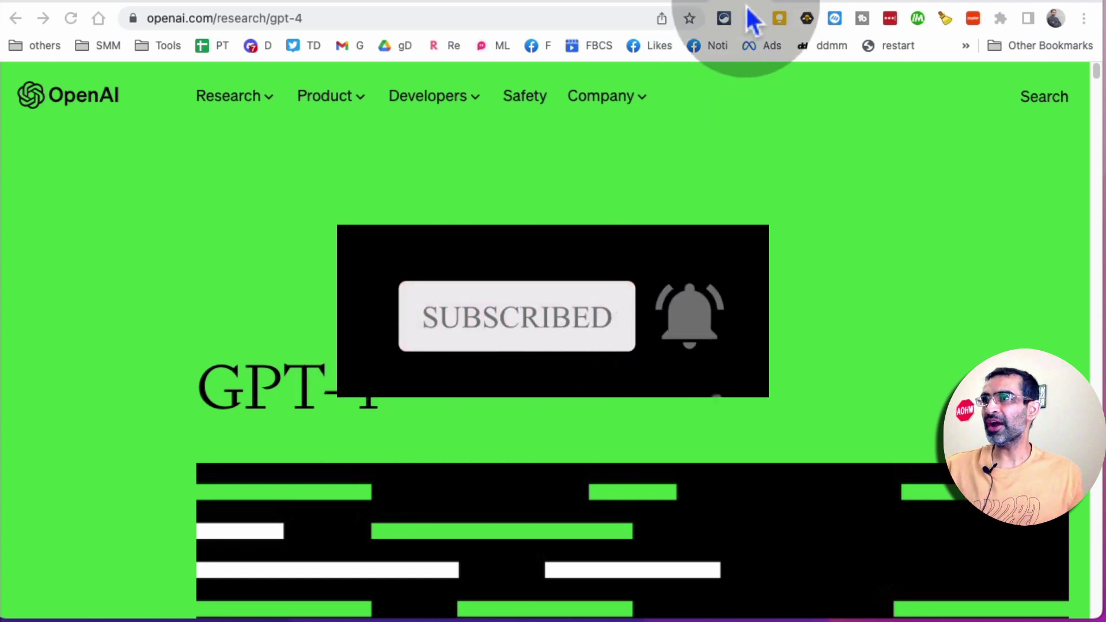
Step: Switch from the OpenAI GPT-4 page to the Google results for 'does bing use gpt 4'
left_click(794, 1)
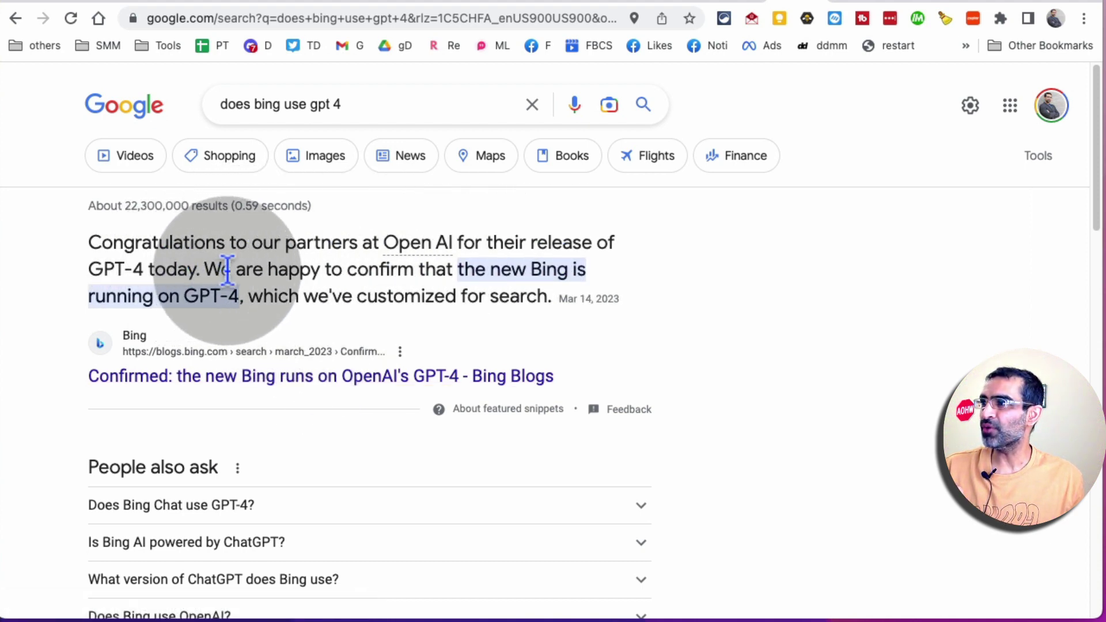
Step: Highlight the featured snippet sentence stating the new Bing runs on GPT-4
left_click_drag(221, 268, 617, 294)
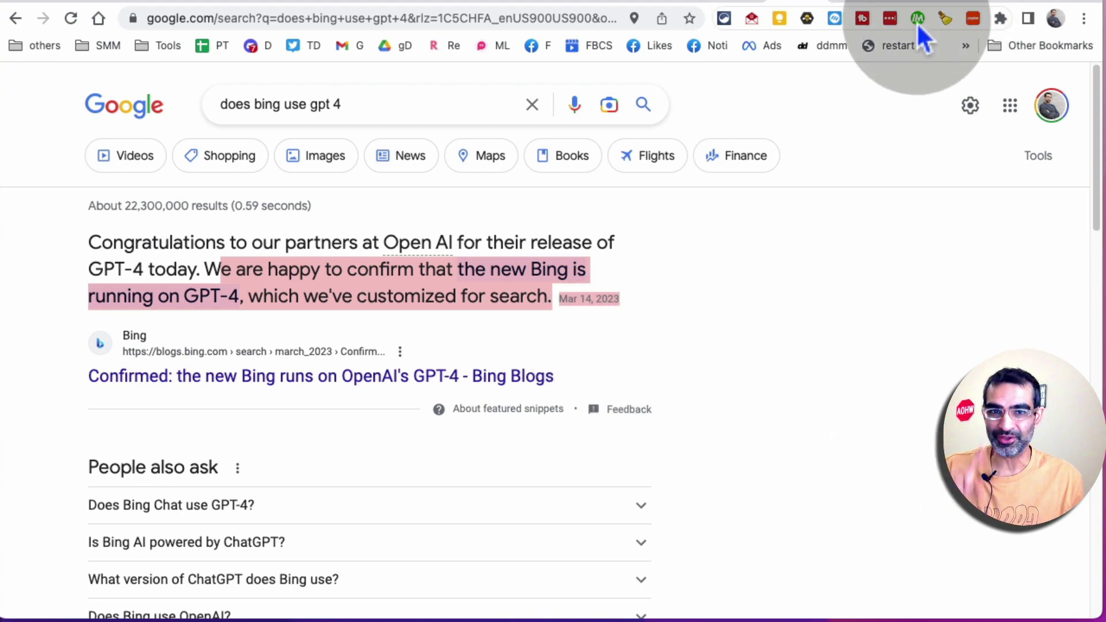
Step: In Edge, close the Bing side panel, go to bing.com, and open Bing Chat
key("super+Tab")
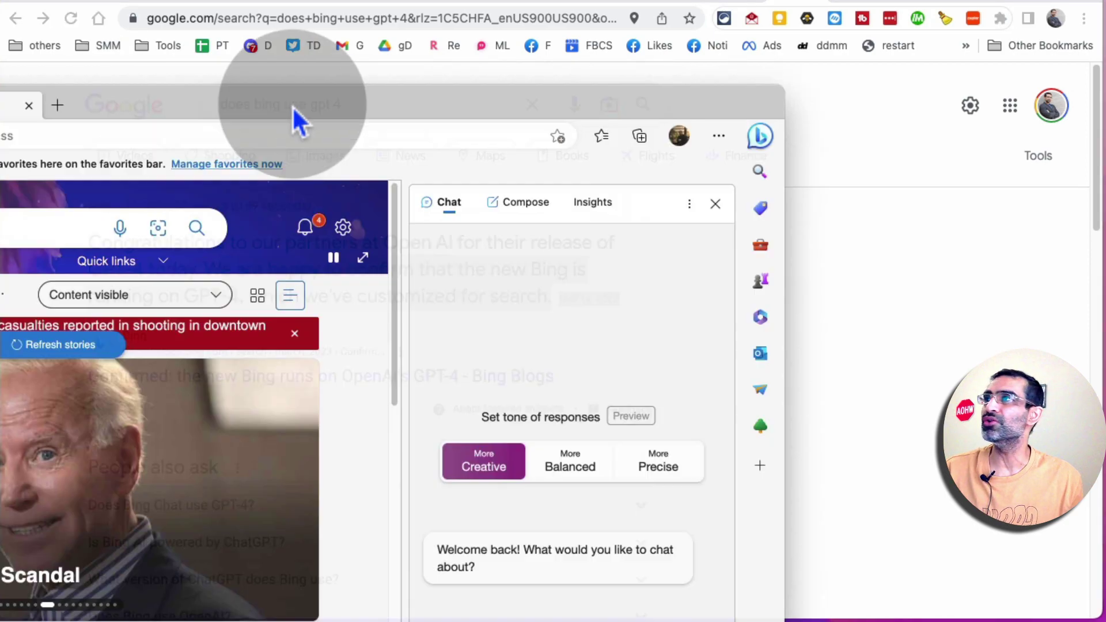
left_click_drag(296, 118, 524, 21)
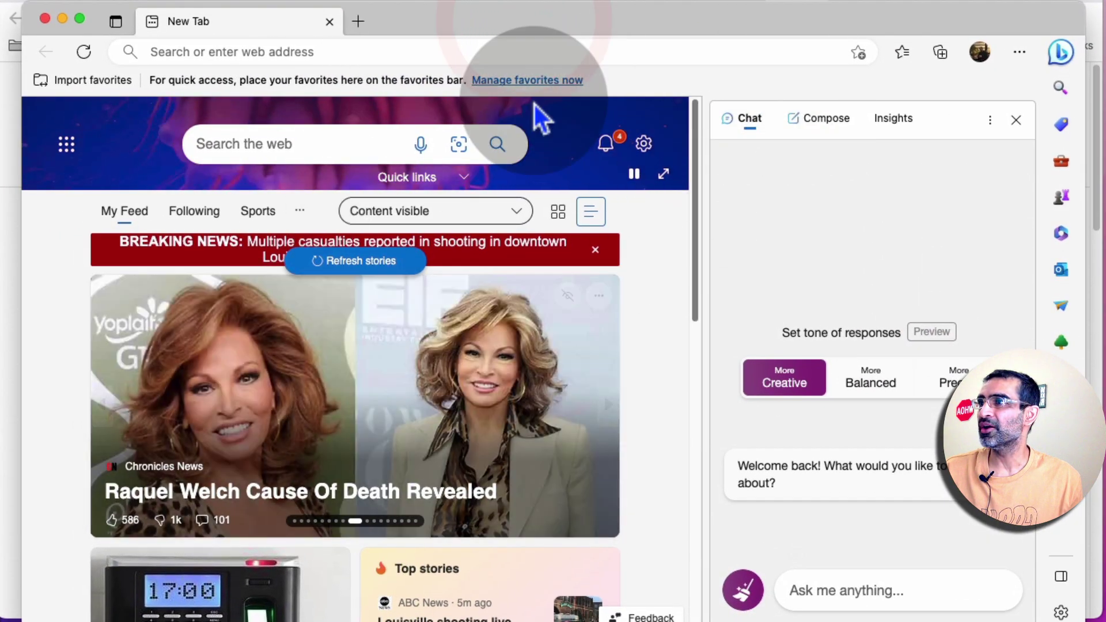
left_click(1060, 53)
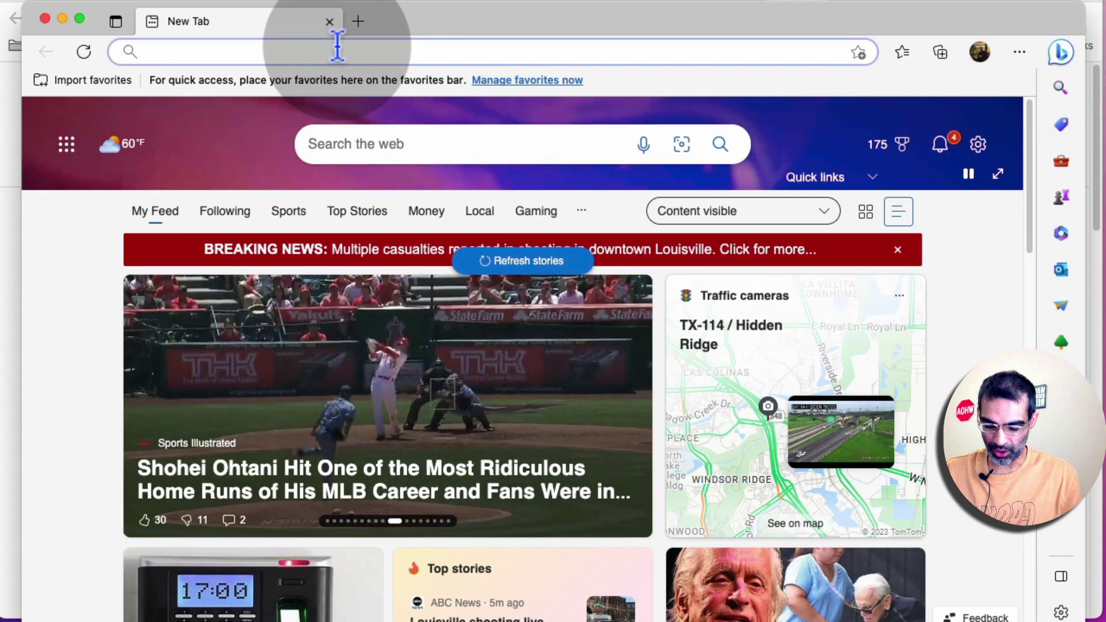
type("bing.com")
key("Return")
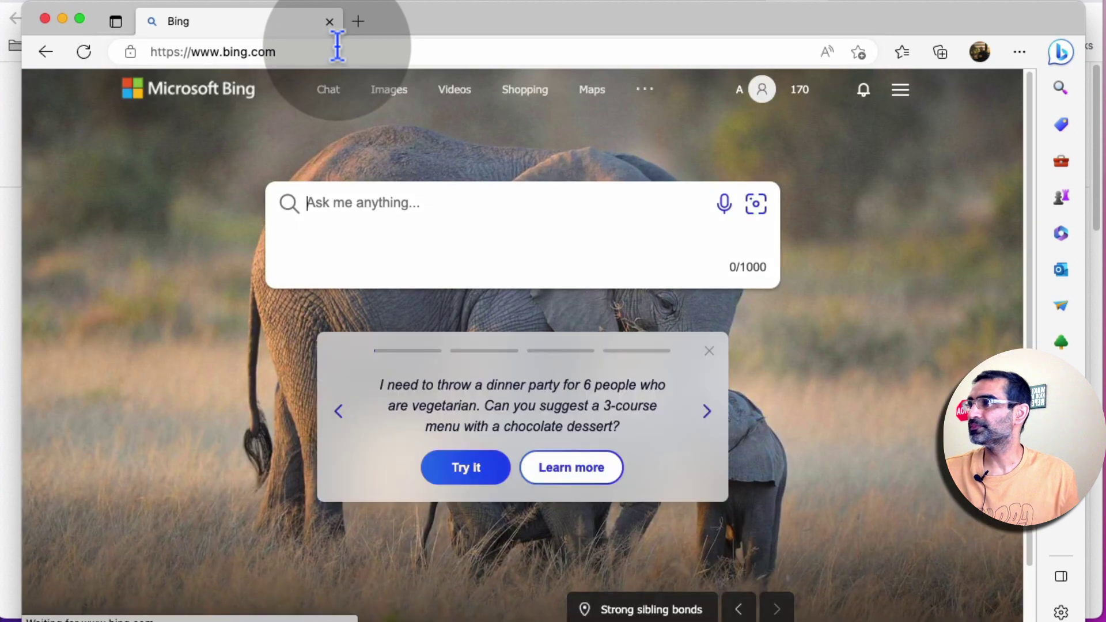
left_click(331, 95)
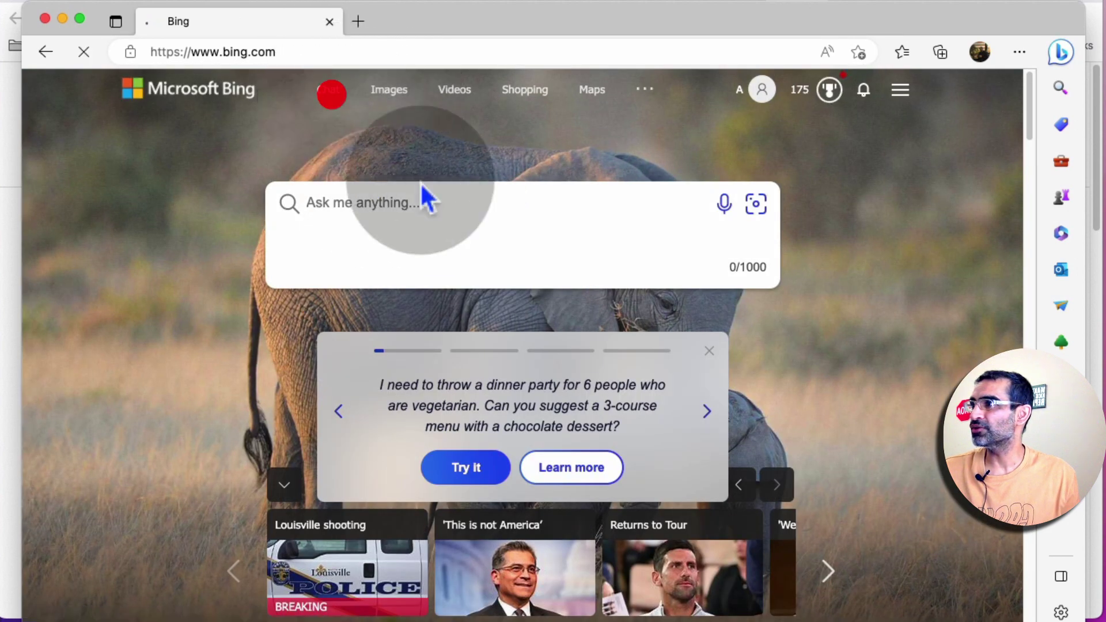
Step: Ask Bing Chat 'who won the superbowl in 2023?', fixing the mistyped year before sending
left_click_drag(612, 23, 601, 18)
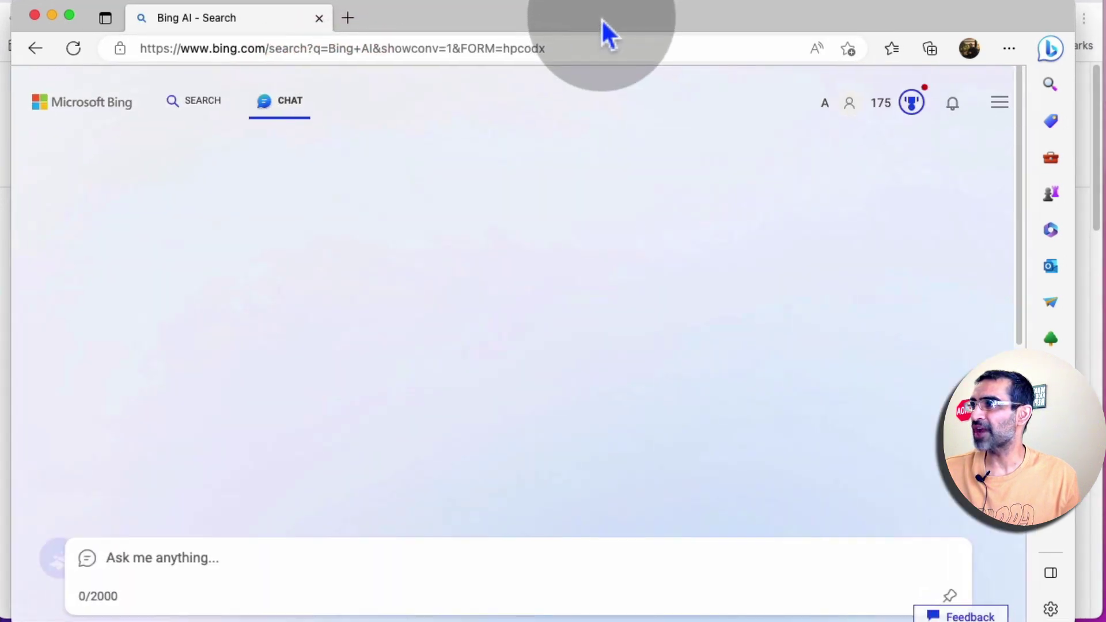
left_click(321, 568)
left_click(321, 568)
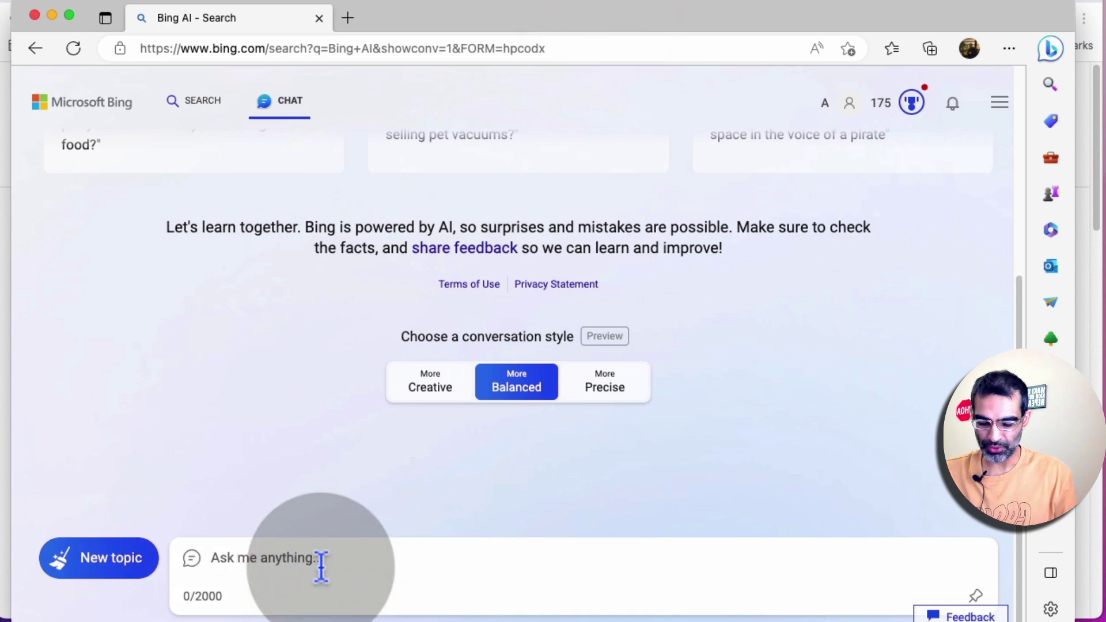
type("who")
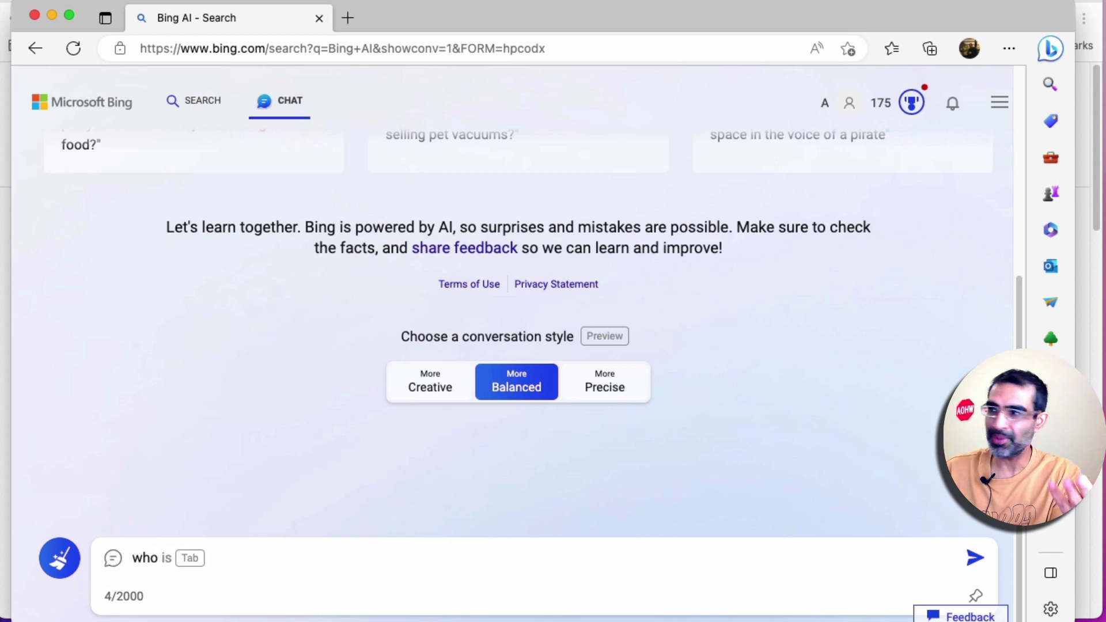
type("won ")
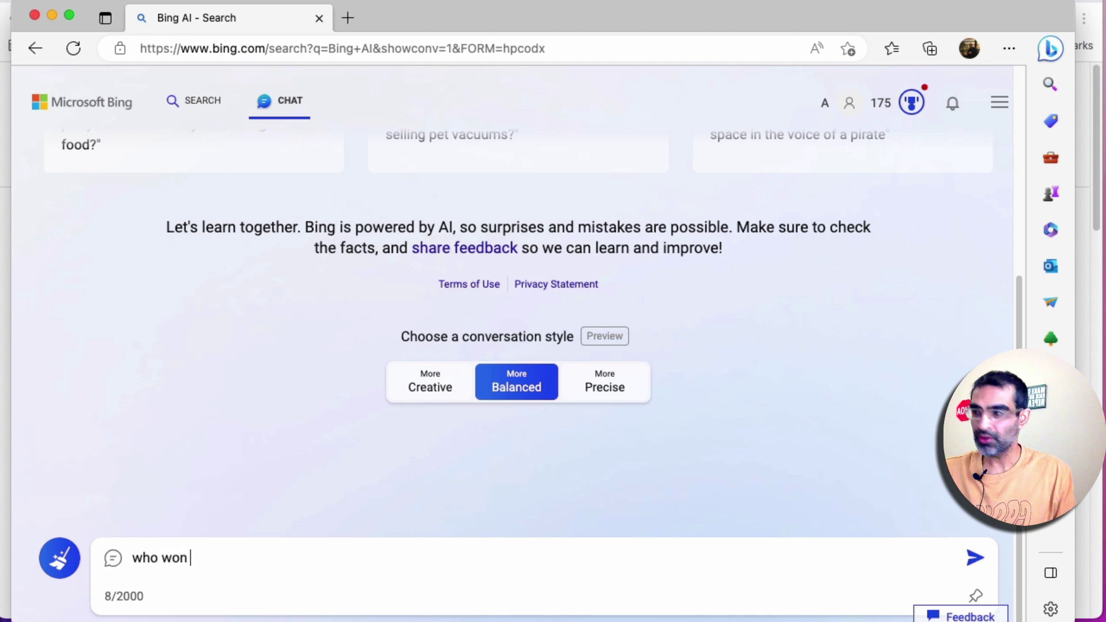
type("the usupe")
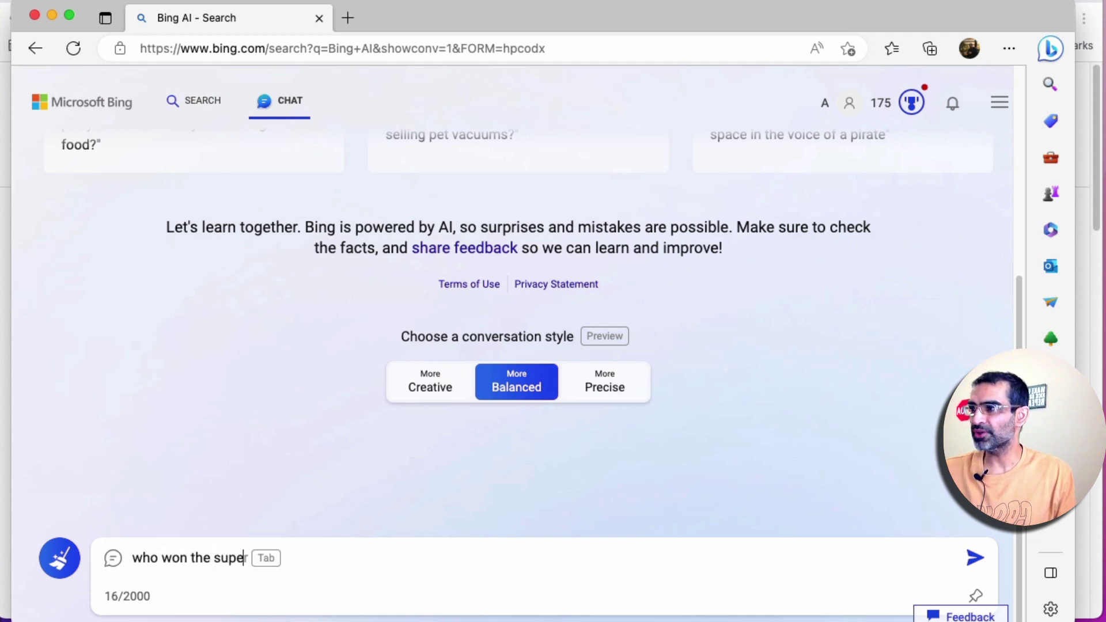
type("rbow")
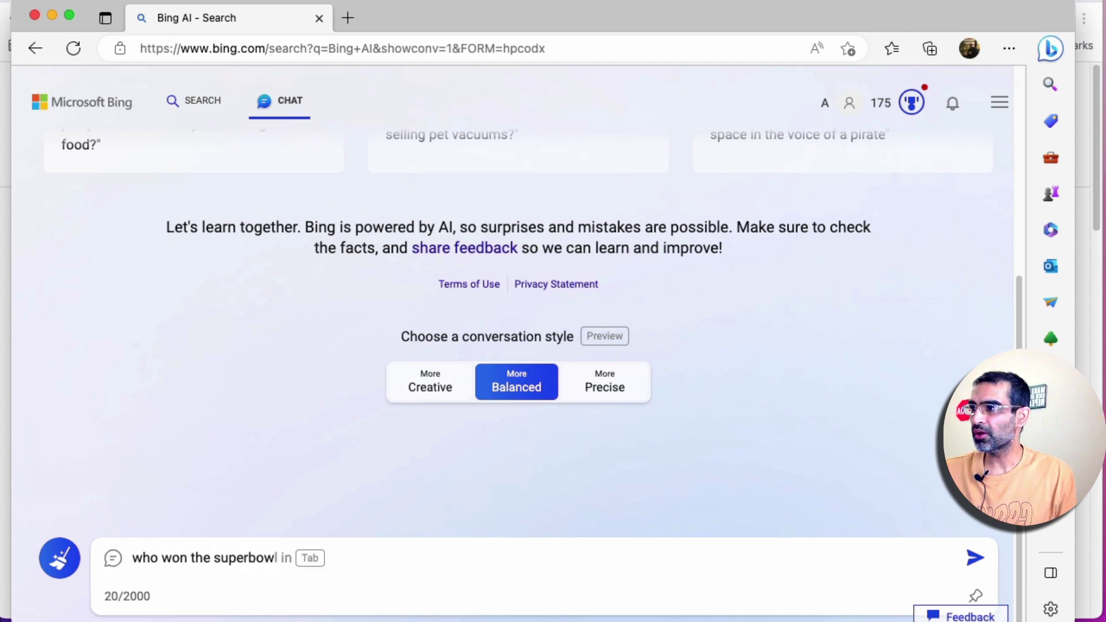
type("l in 023")
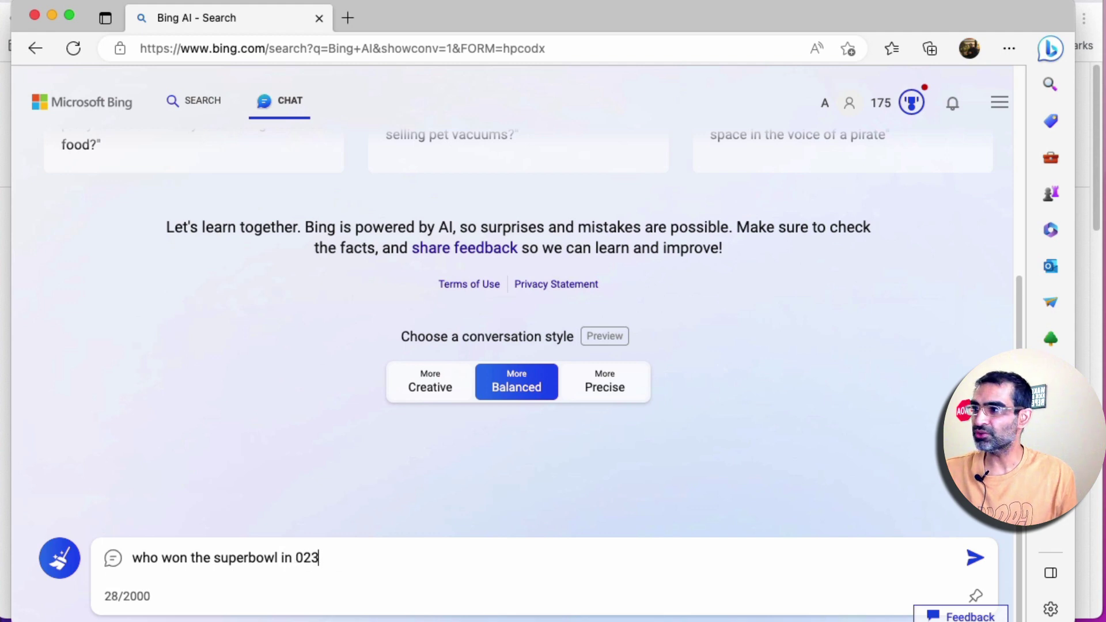
key("BackSpace")
type("23023?")
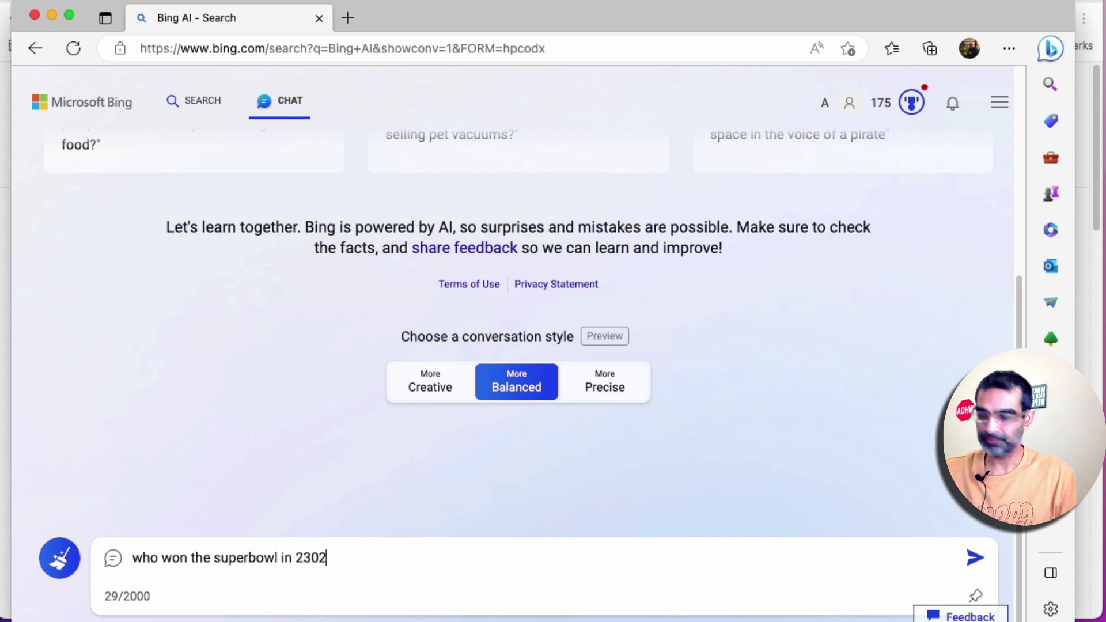
key("BackSpace")
key("BackSpace")
key("BackSpace")
key("BackSpace")
key("BackSpace")
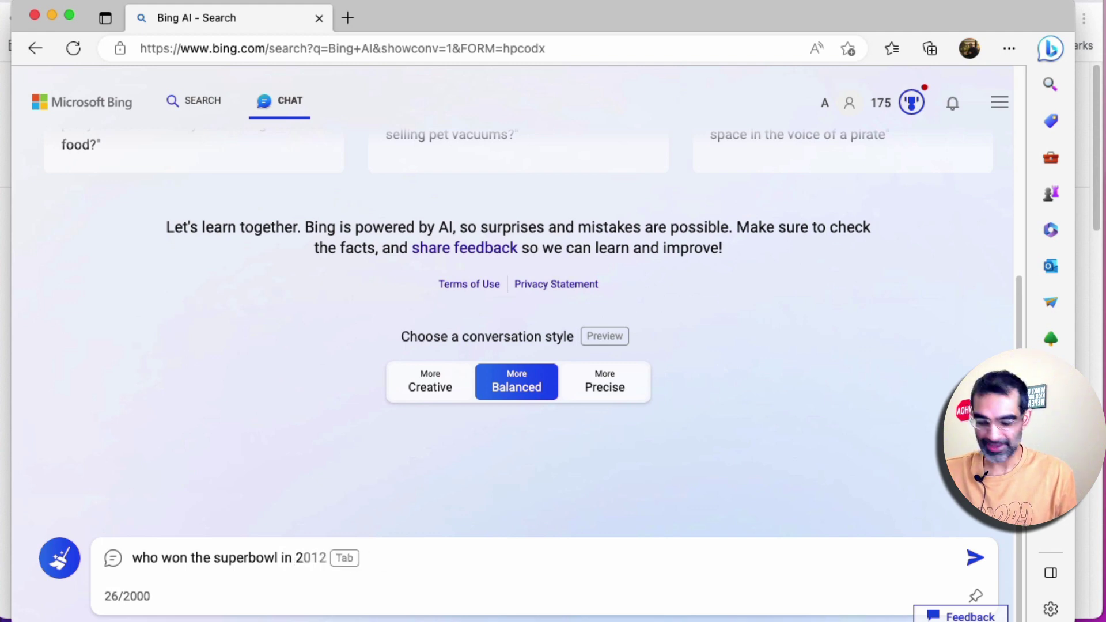
type("023?")
key("Return")
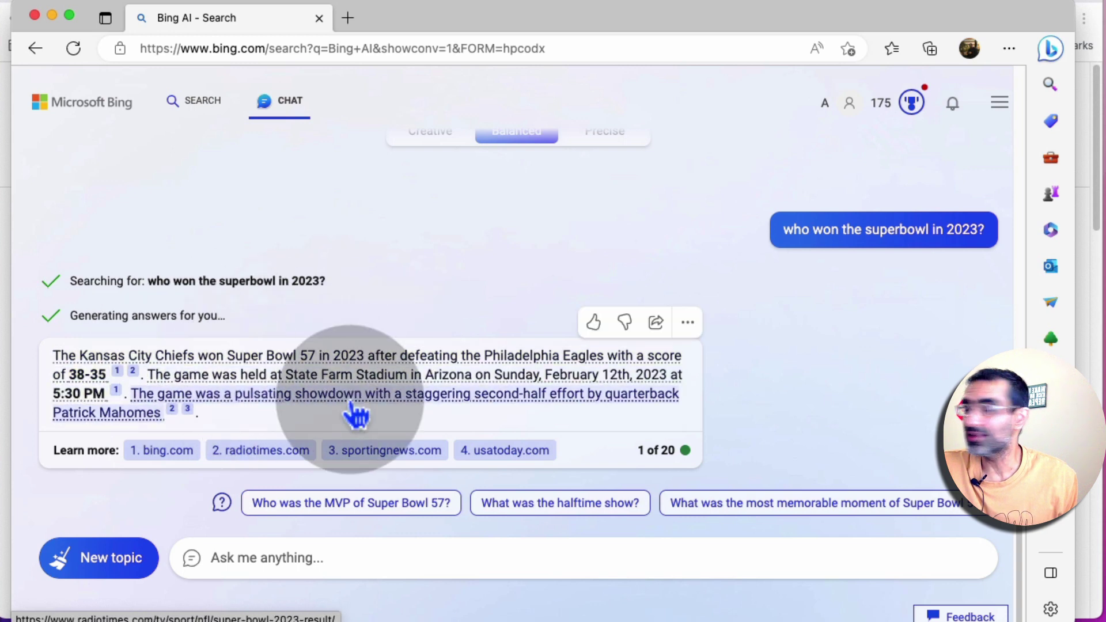
Step: Check the source links behind the Chiefs' Super Bowl 57 answer, then minimise Edge
mouse_move(357, 413)
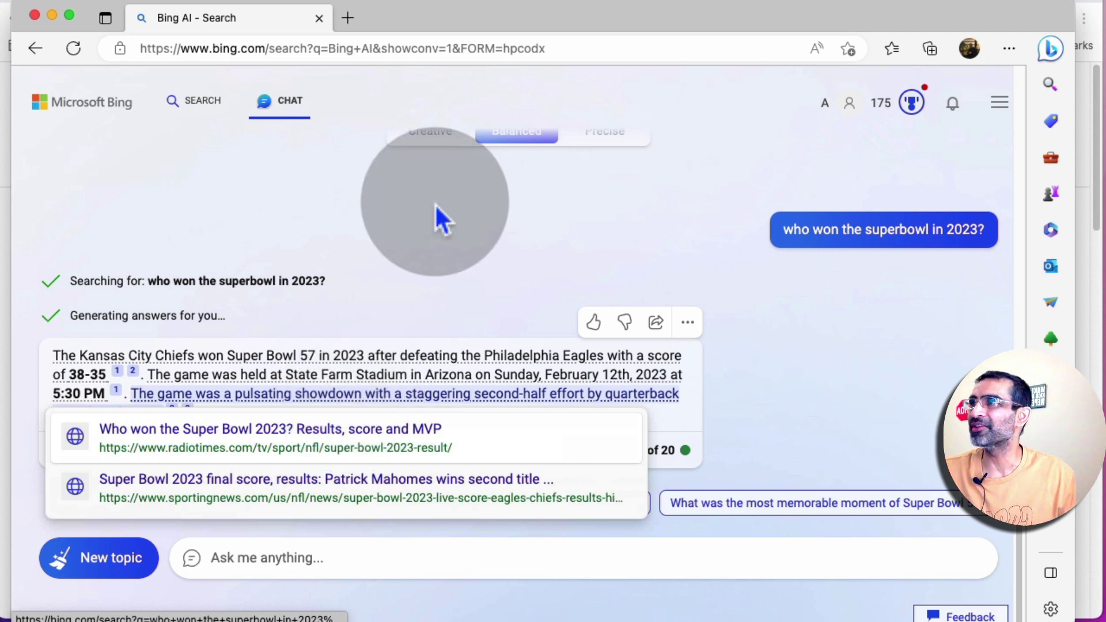
left_click(52, 15)
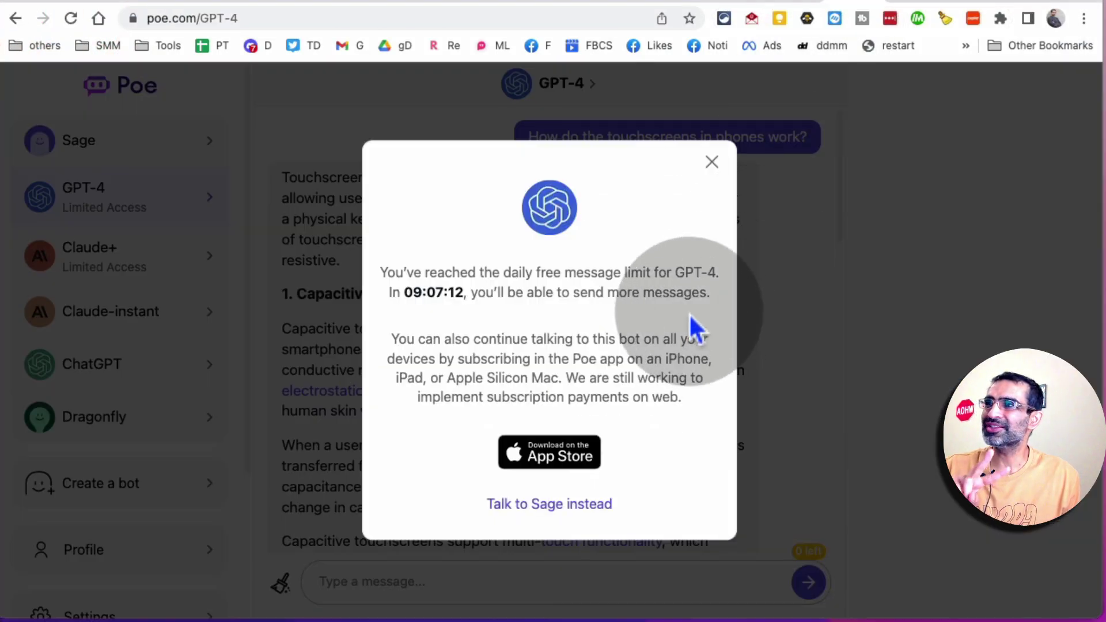
Step: Dismiss Poe's GPT-4 daily limit notice and switch to ChatGPT, then back to GPT-4
left_click(711, 163)
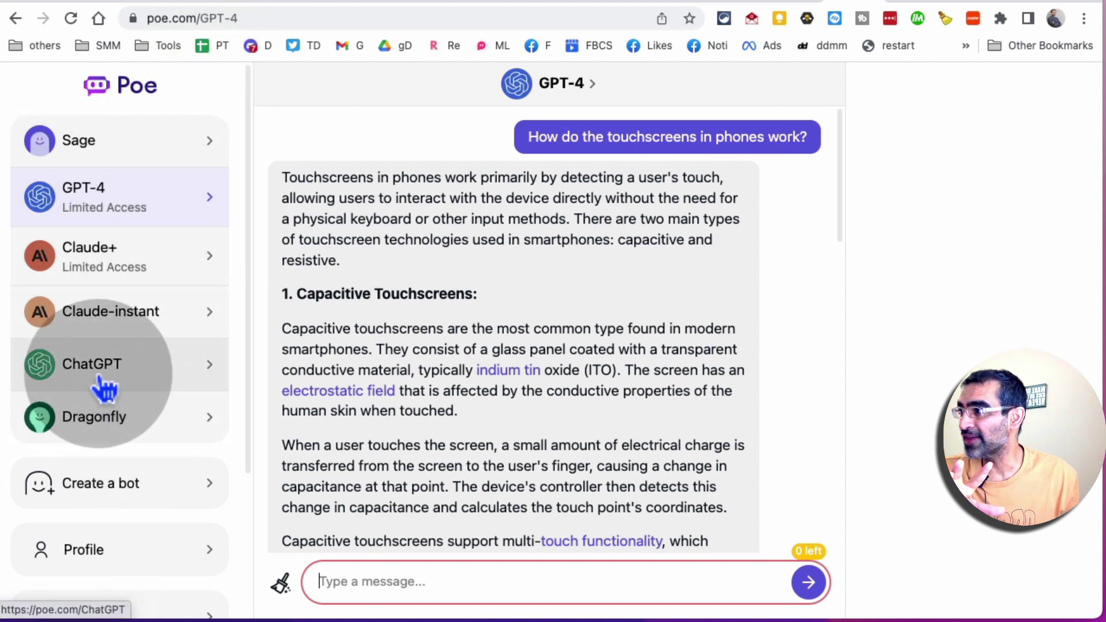
left_click(136, 358)
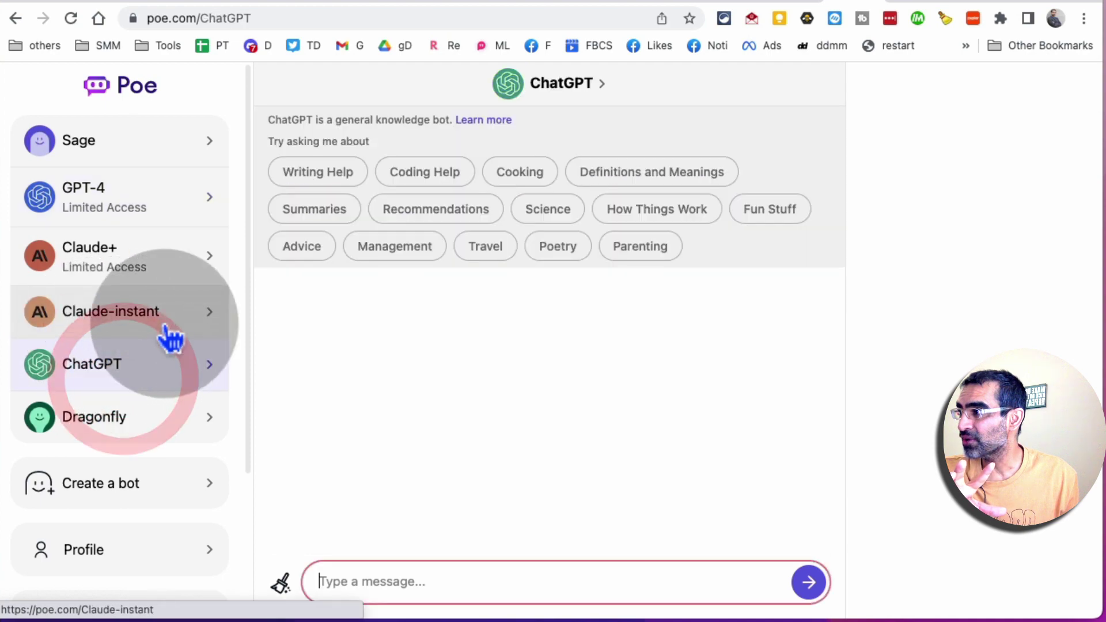
left_click(95, 212)
Step: Select GPT-4's touchscreen answer, then dismiss the limit notice again after another message attempt
scroll(682, 386, "up", 15)
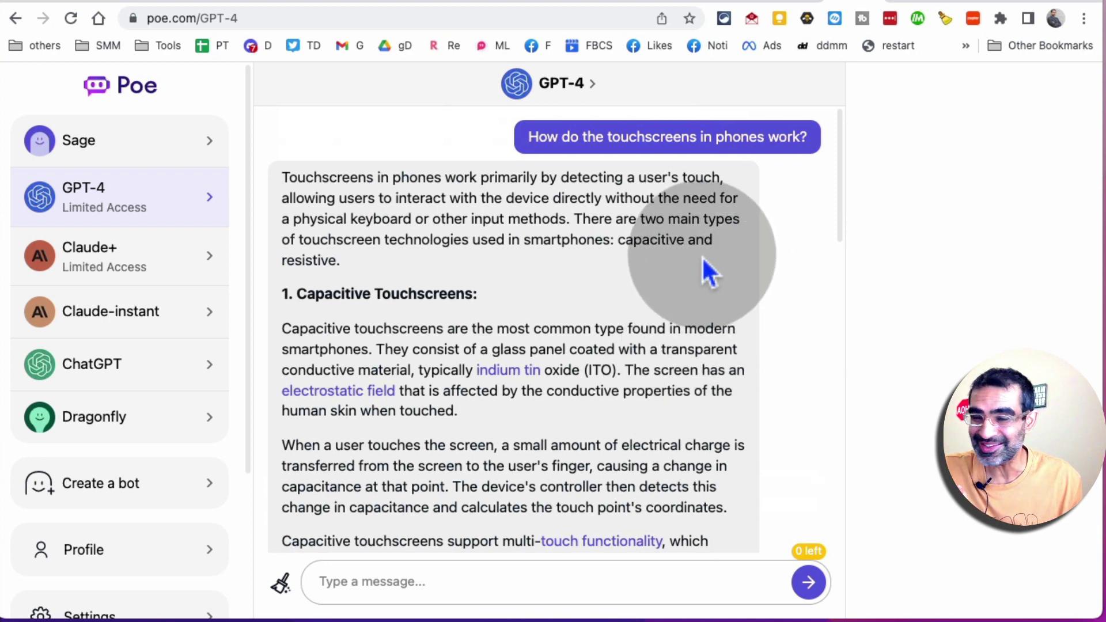
left_click_drag(548, 136, 737, 395)
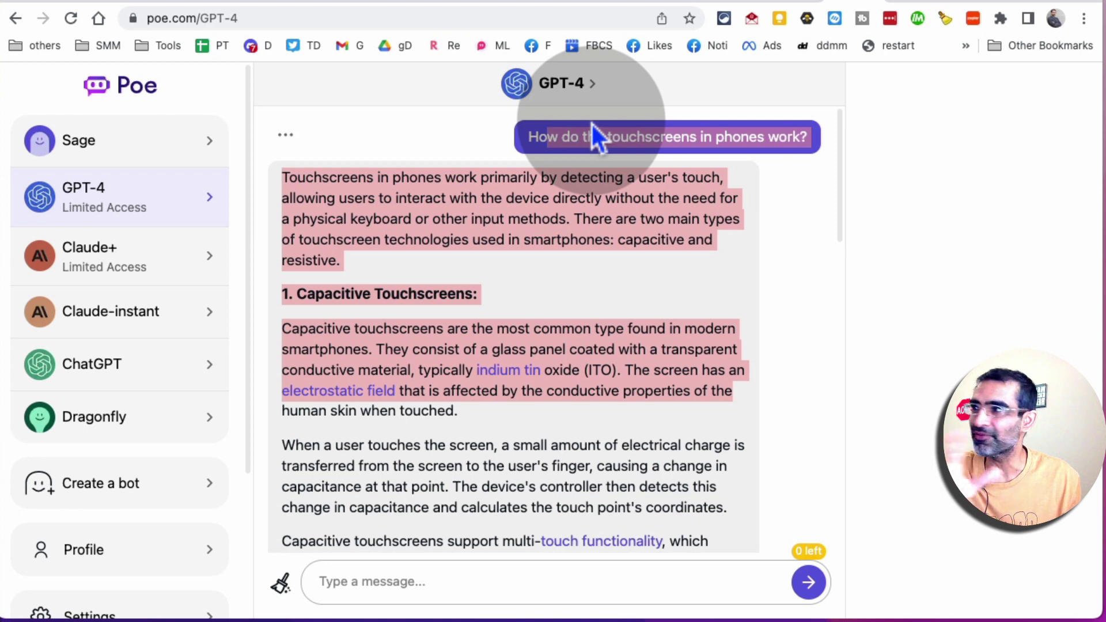
left_click(600, 568)
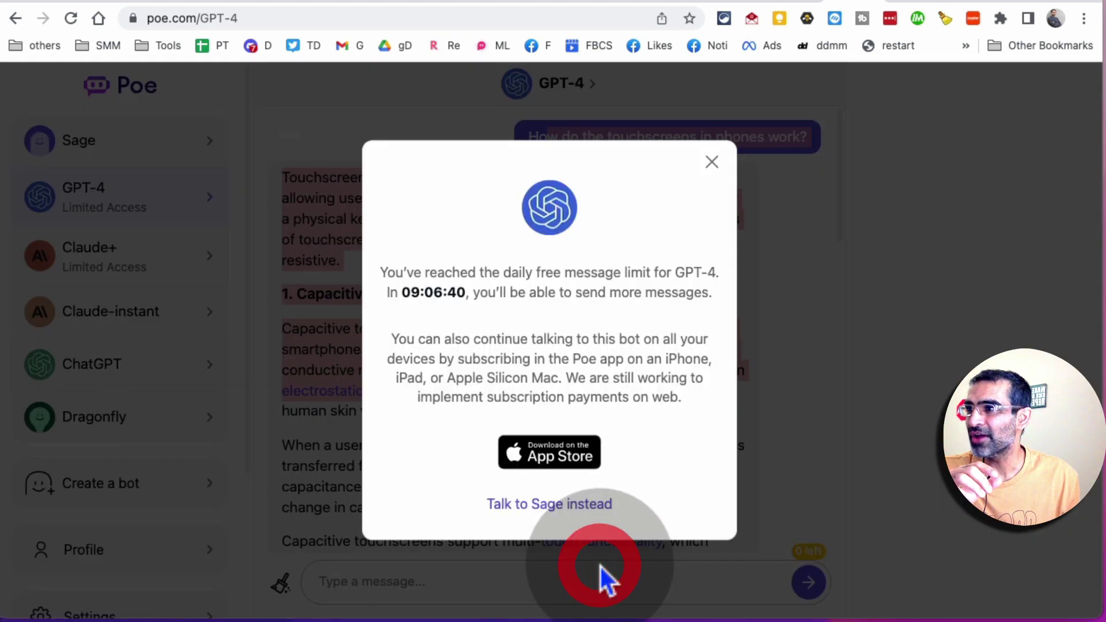
left_click(712, 162)
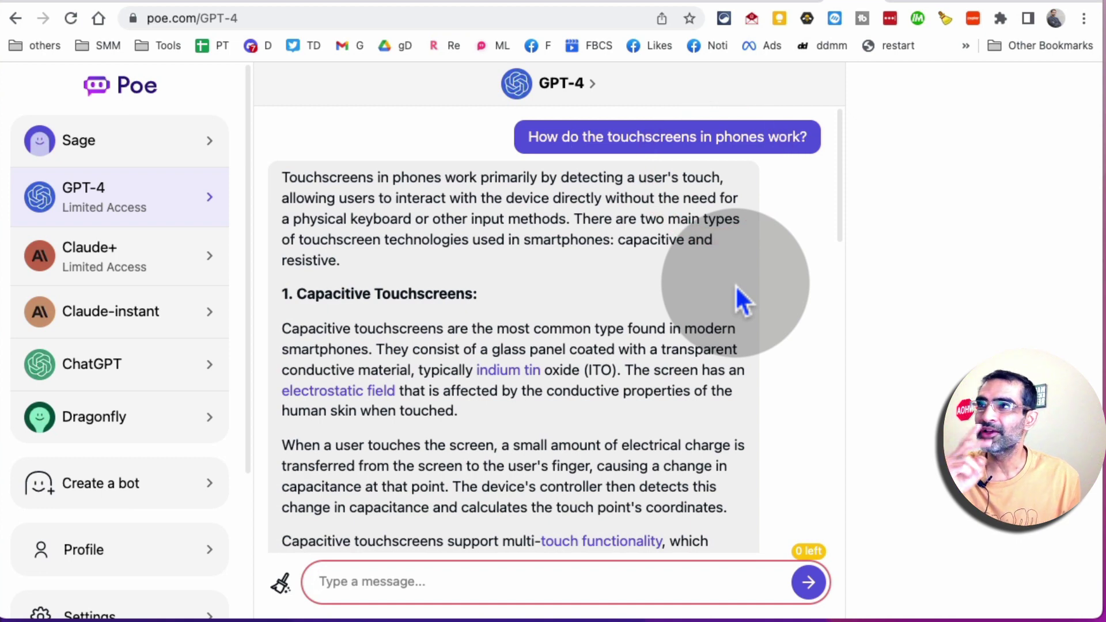
Step: Send 'hi' to GPT4 on Ora.sh, get a greeting back, and return to nat.dev
left_click(968, 3)
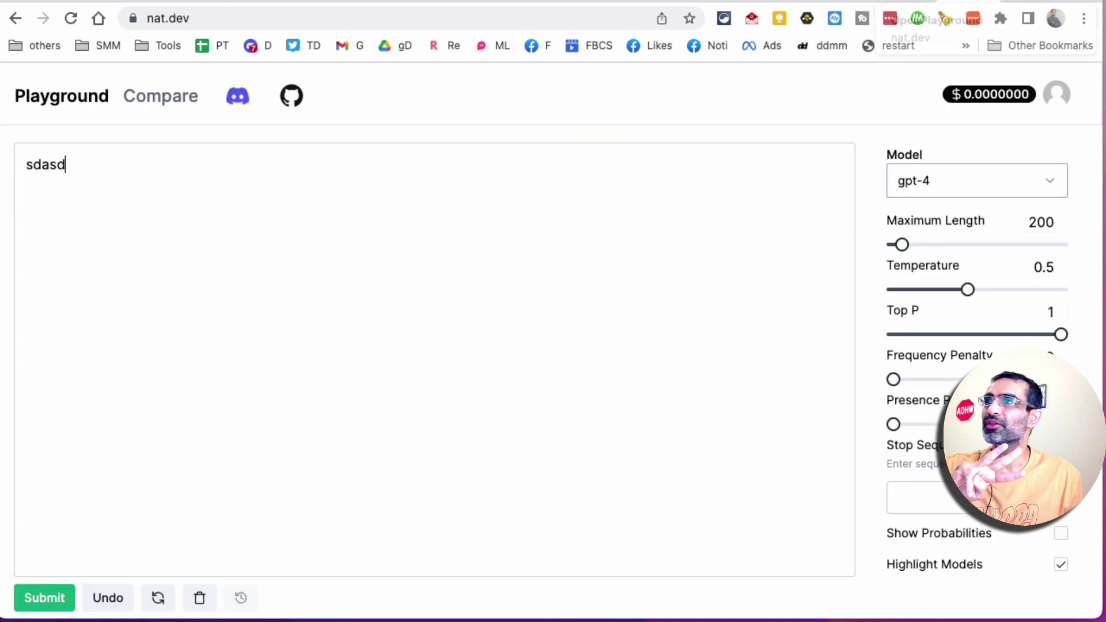
left_click(495, 3)
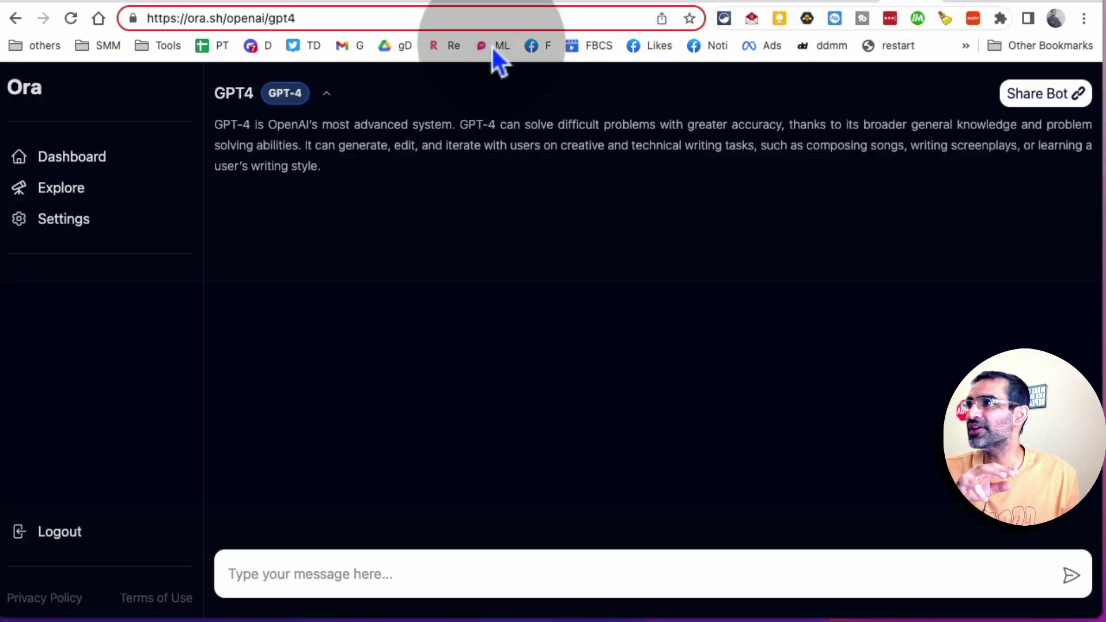
left_click(318, 24)
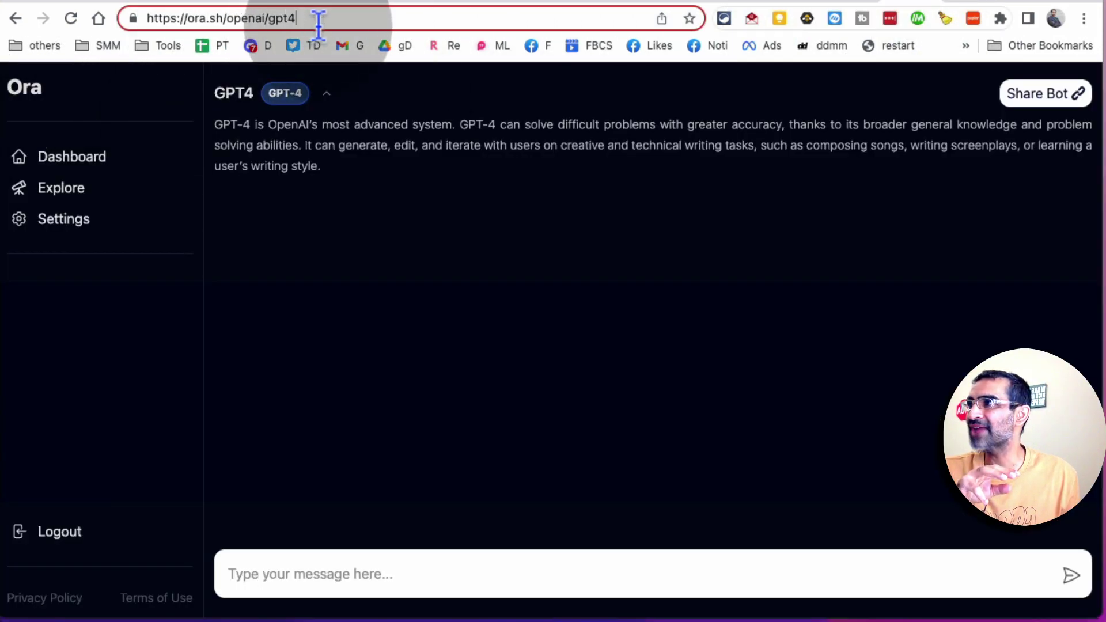
left_click(328, 23)
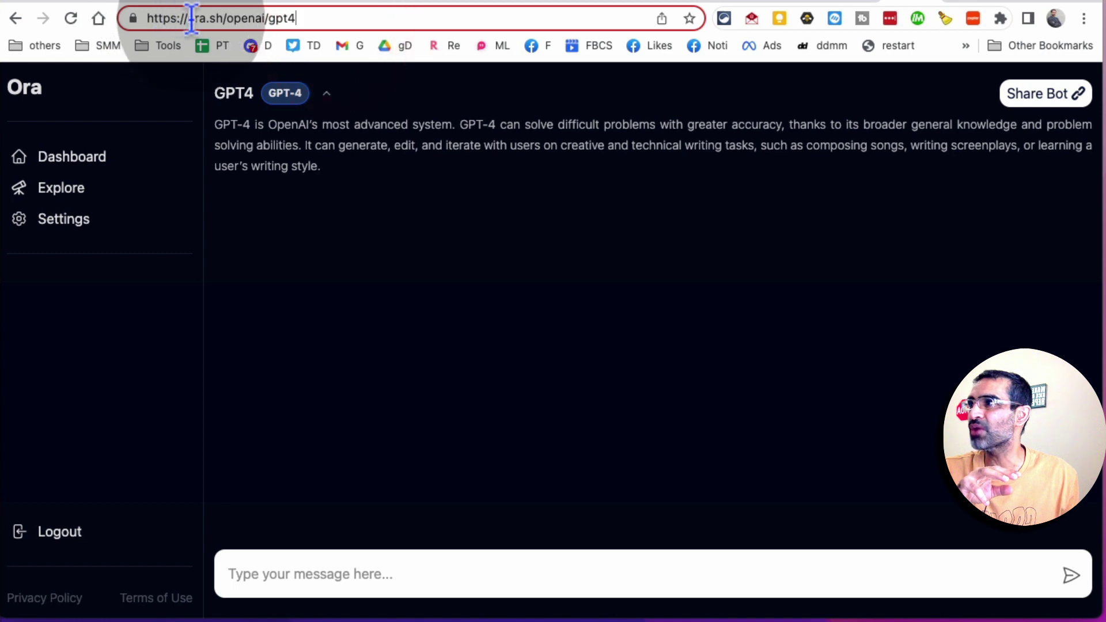
left_click(351, 572)
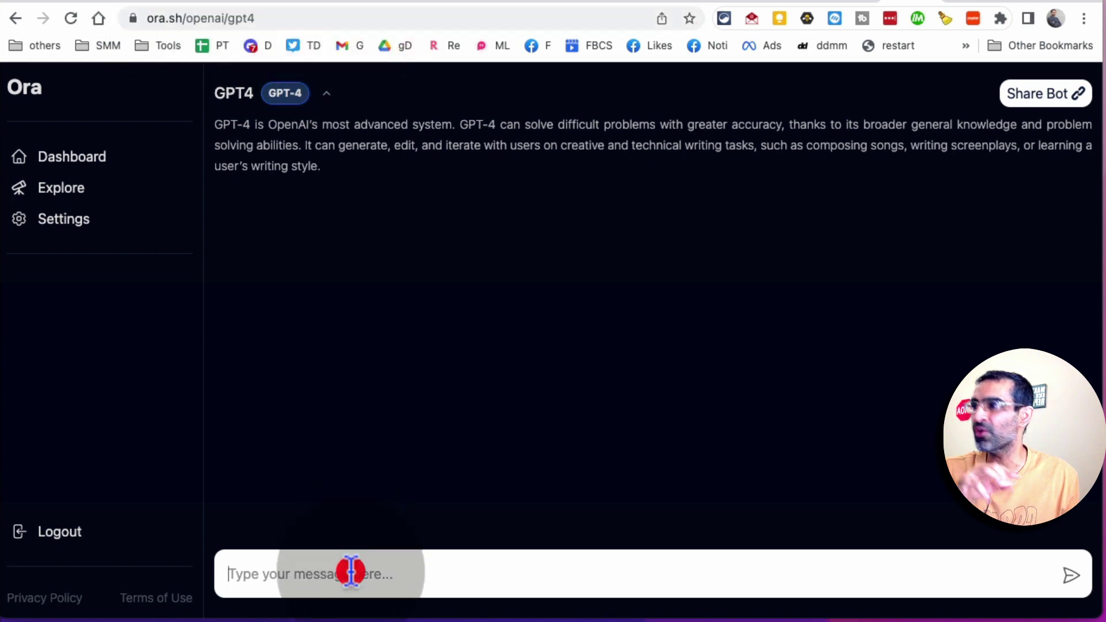
type("hi")
key("Return")
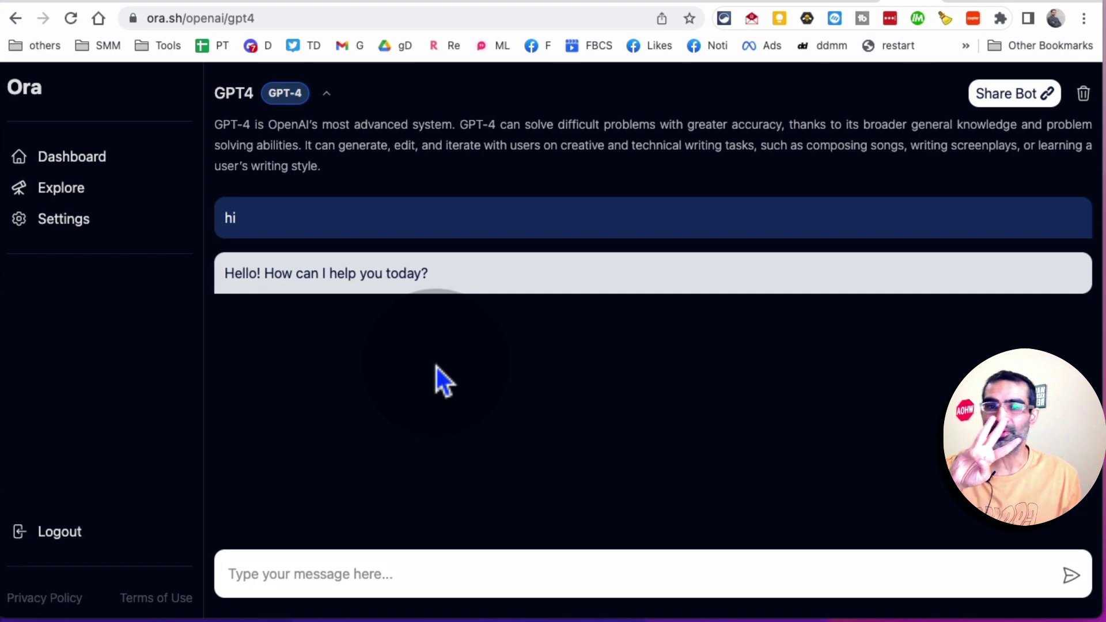
key("ctrl+Tab")
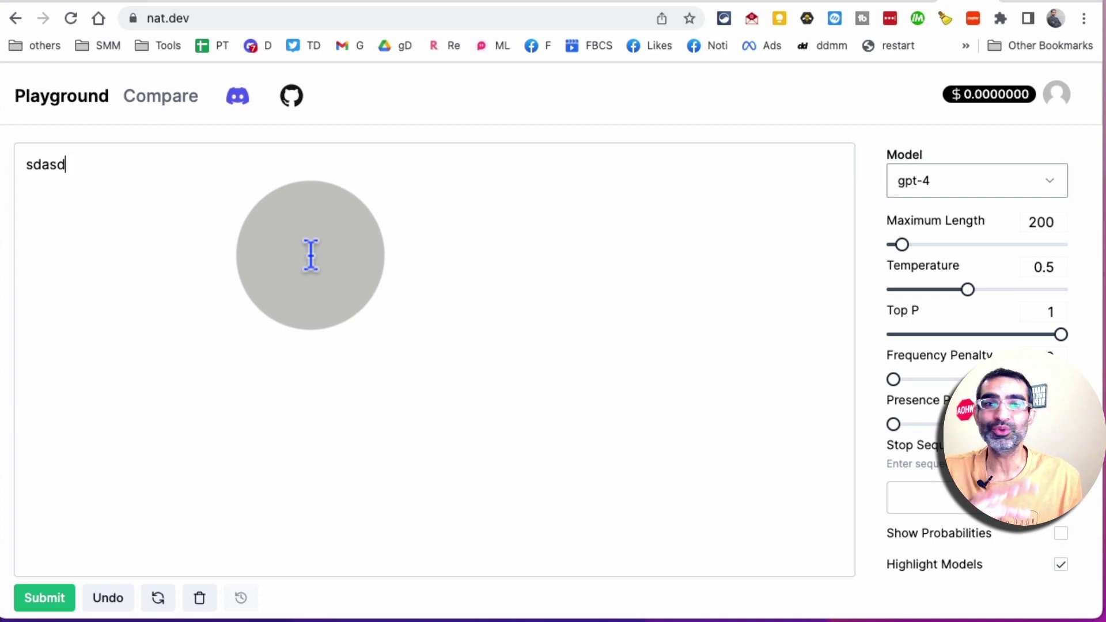
Step: Replace the 'sdasd' prompt with 'won won the oscars in 2023?', keep gpt-4, and submit
triple_click(302, 198)
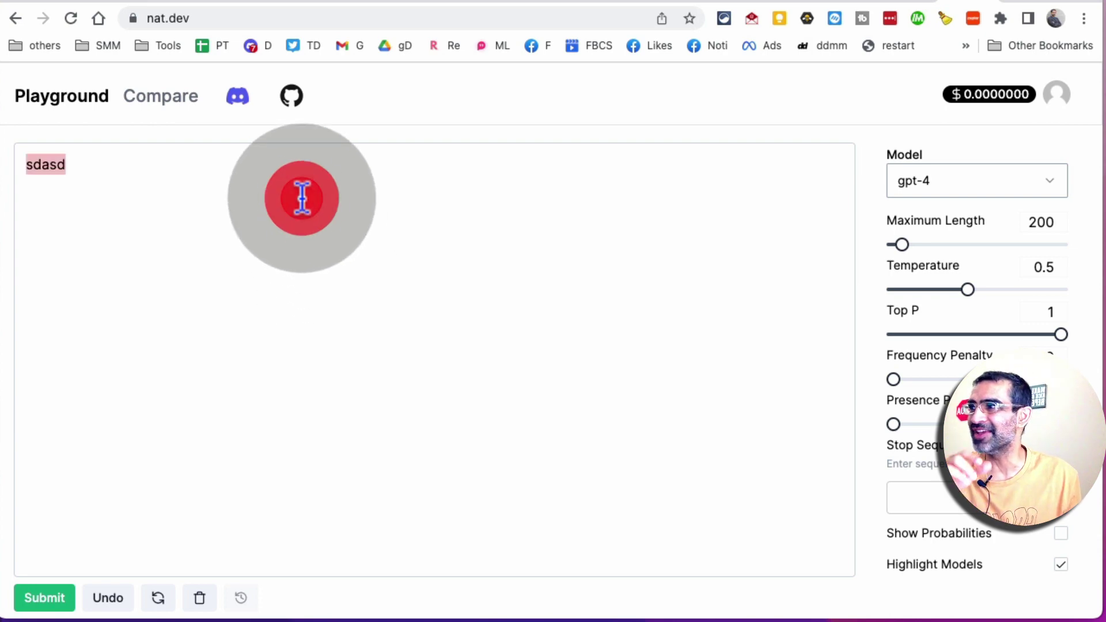
type("won wo")
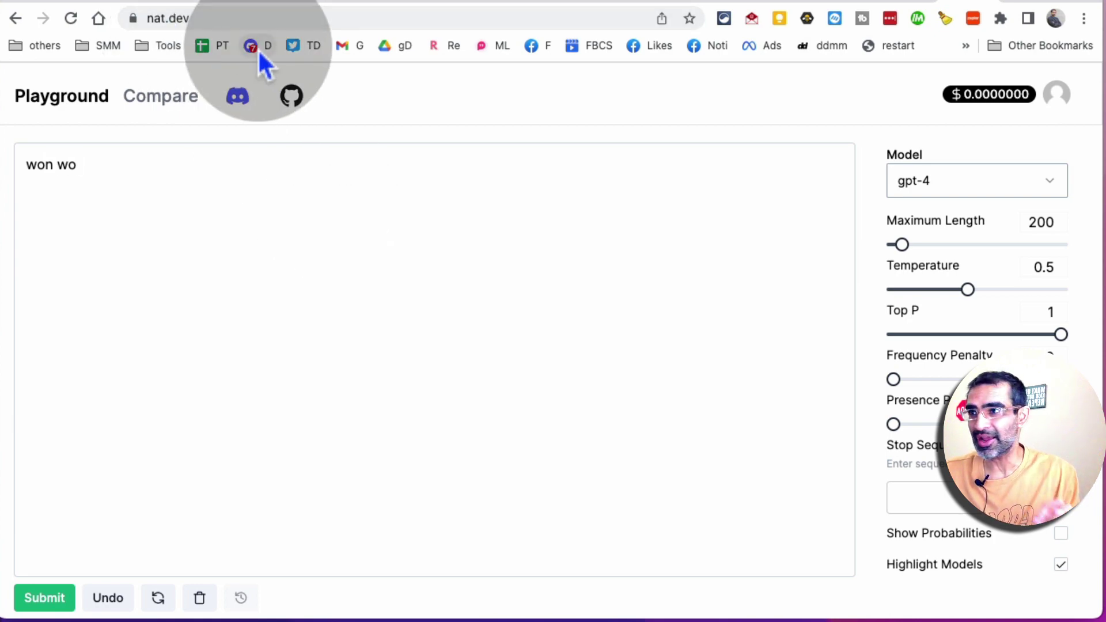
left_click(982, 192)
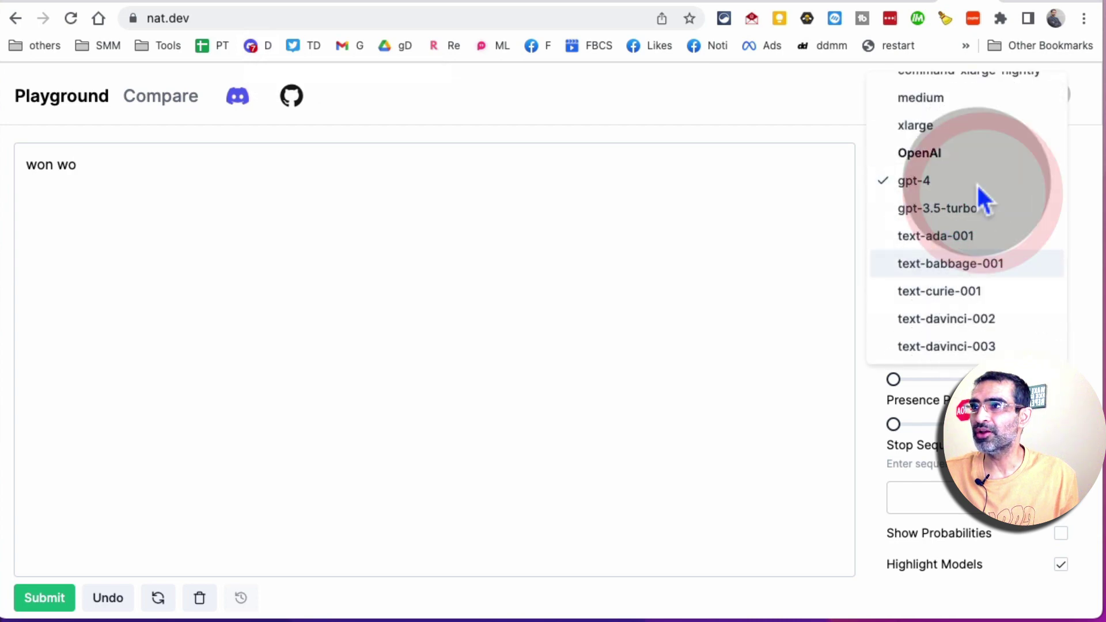
left_click(931, 183)
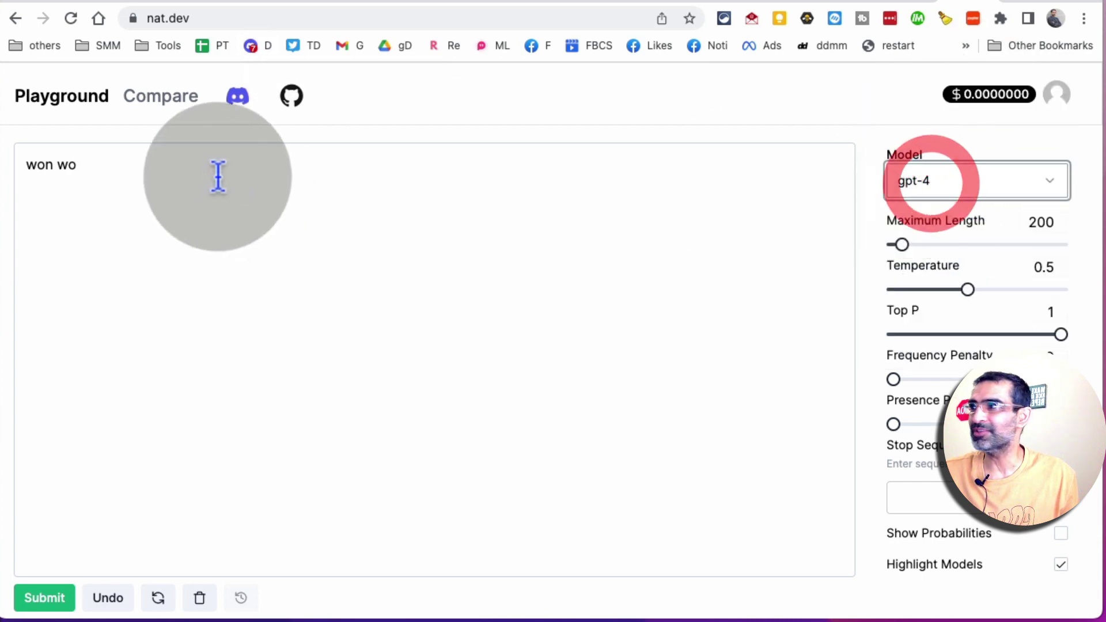
left_click(211, 171)
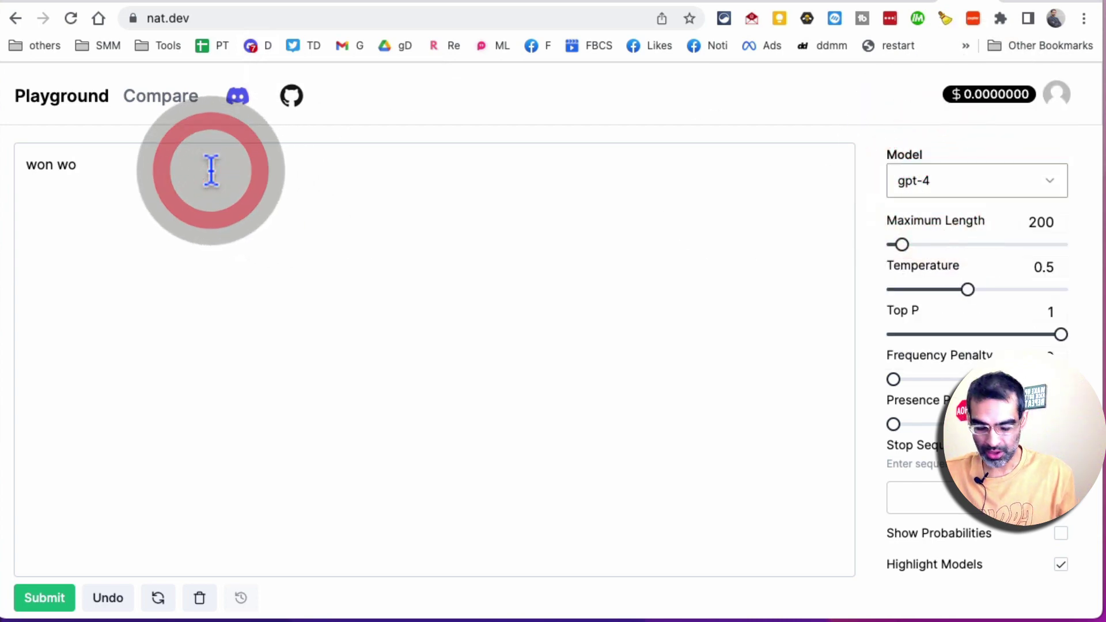
type("n the os")
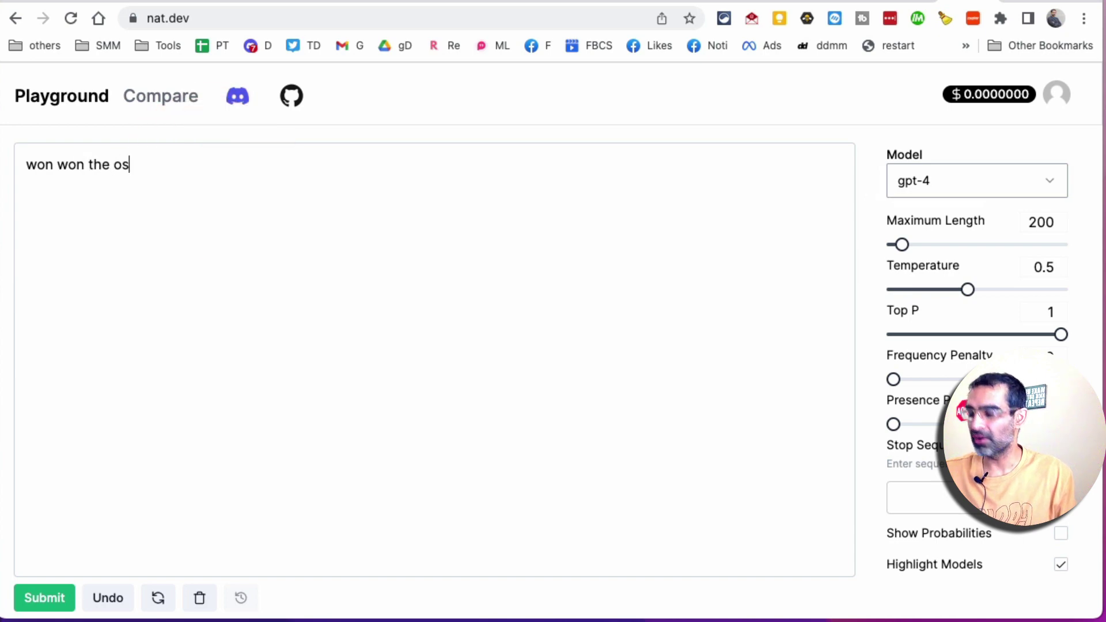
type("cars in 2")
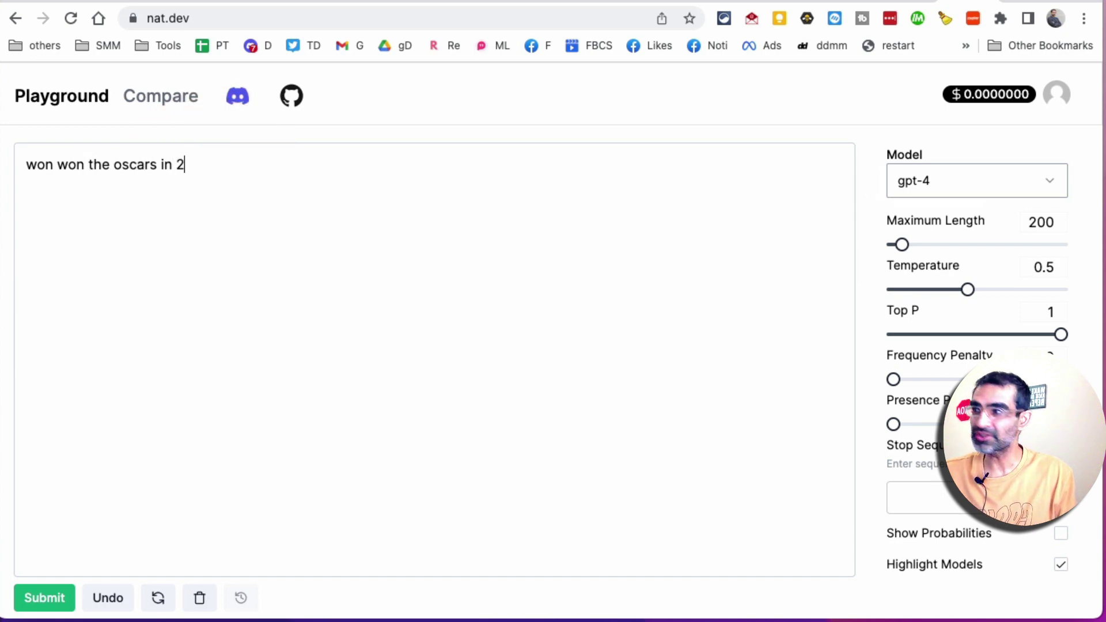
type("023?")
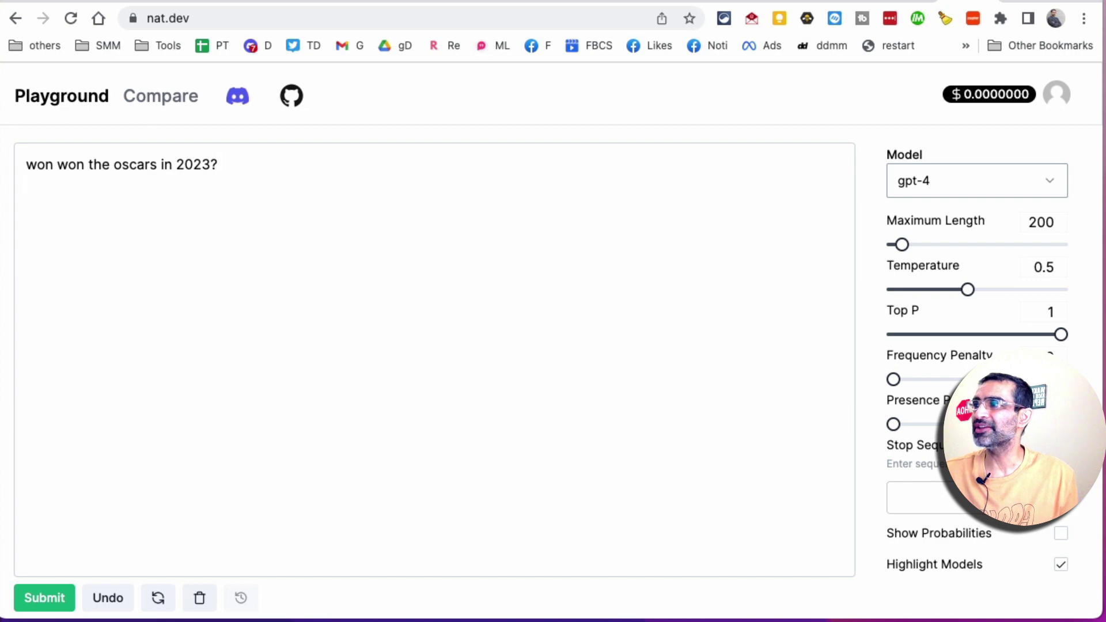
left_click(60, 602)
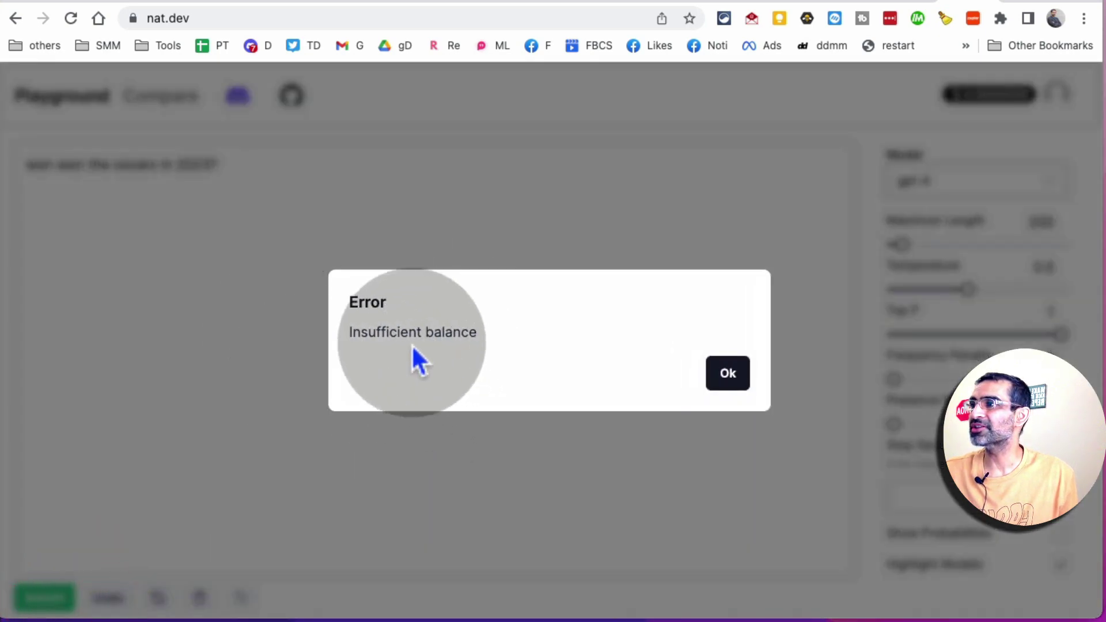
Step: Dismiss the Insufficient balance error, view the $5 credit top-up offer, and close it unpurchased
left_click(727, 375)
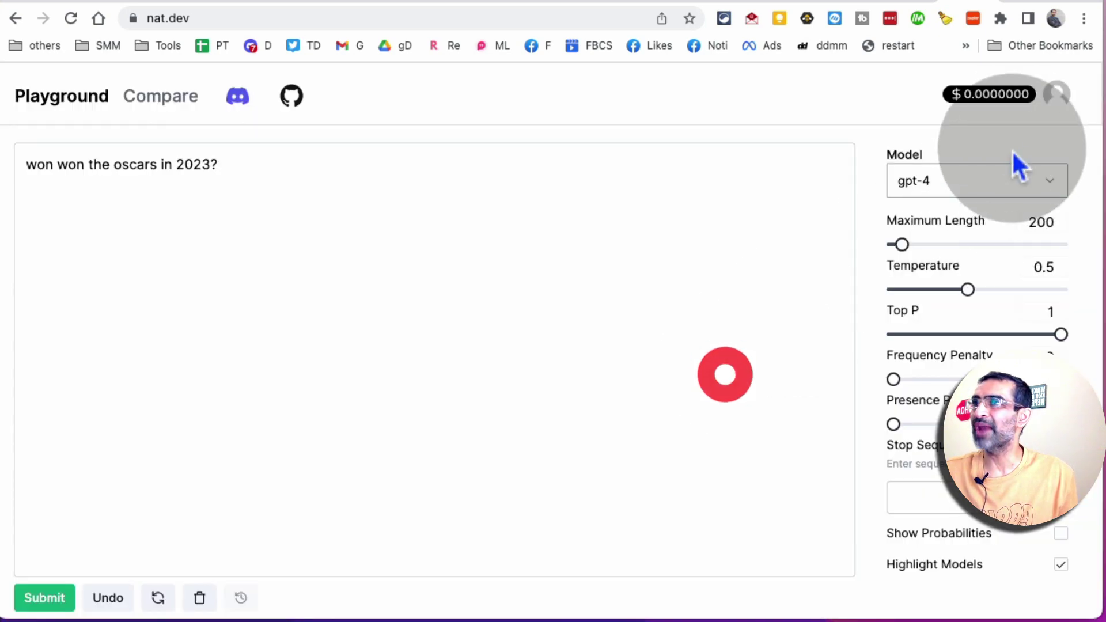
left_click(997, 98)
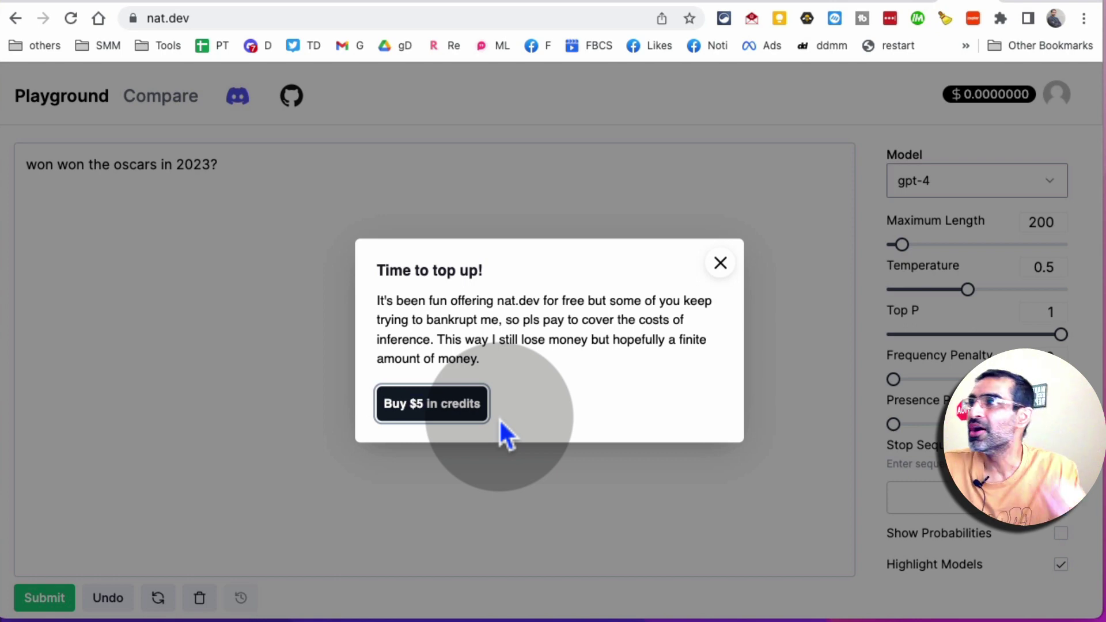
left_click(721, 264)
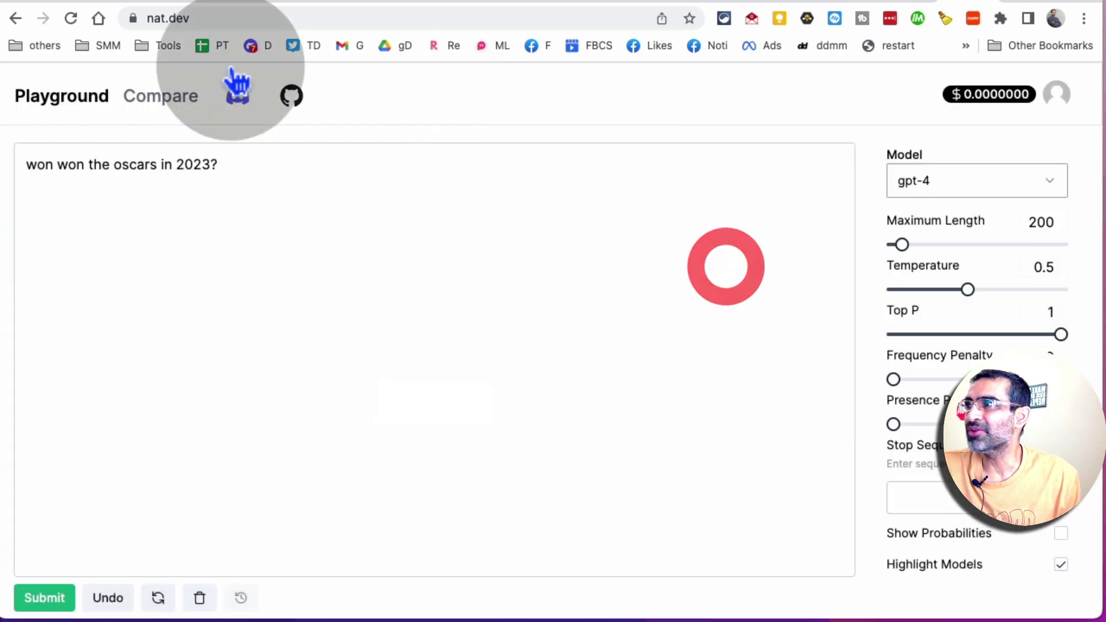